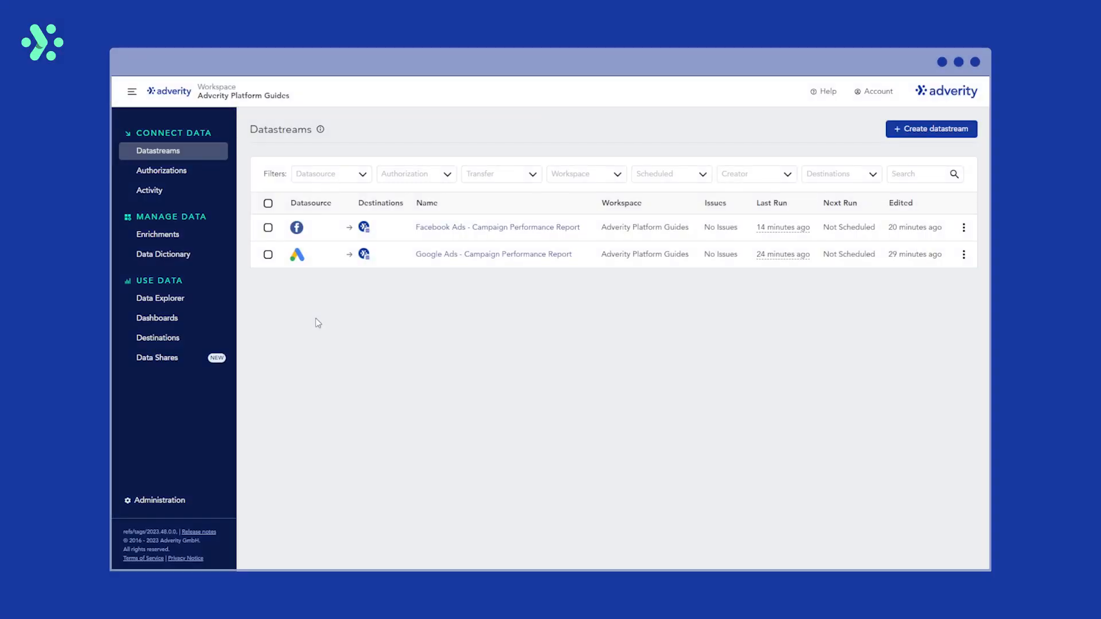
# Open Data Explorer and set the view's date range to This year, 01/01/2023 to 31/12/2023.
pyautogui.click(189, 303)
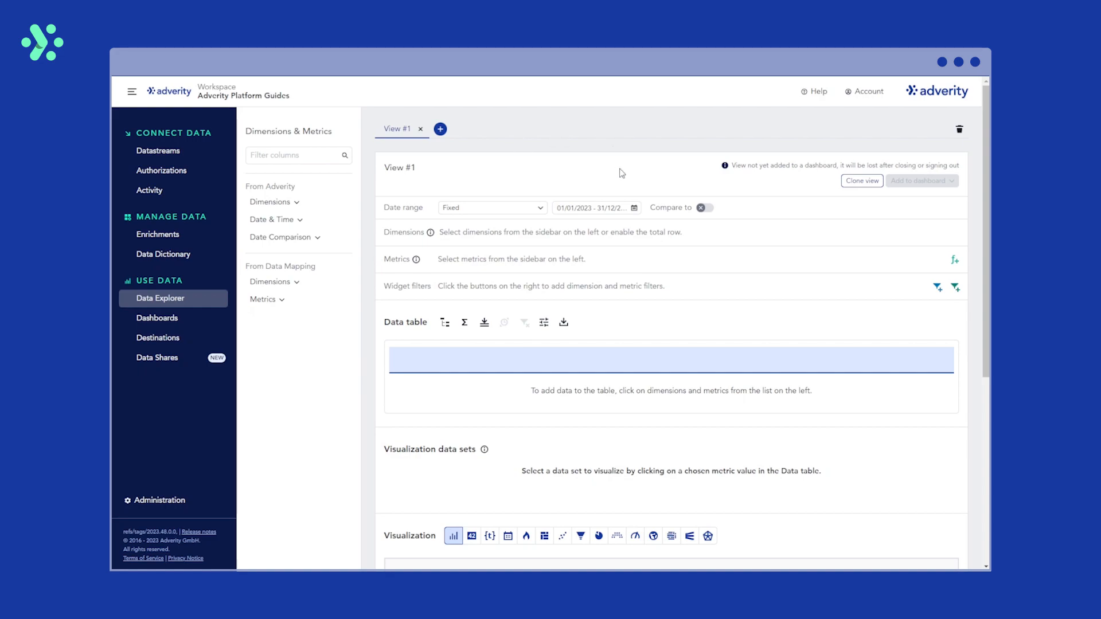
pyautogui.click(634, 211)
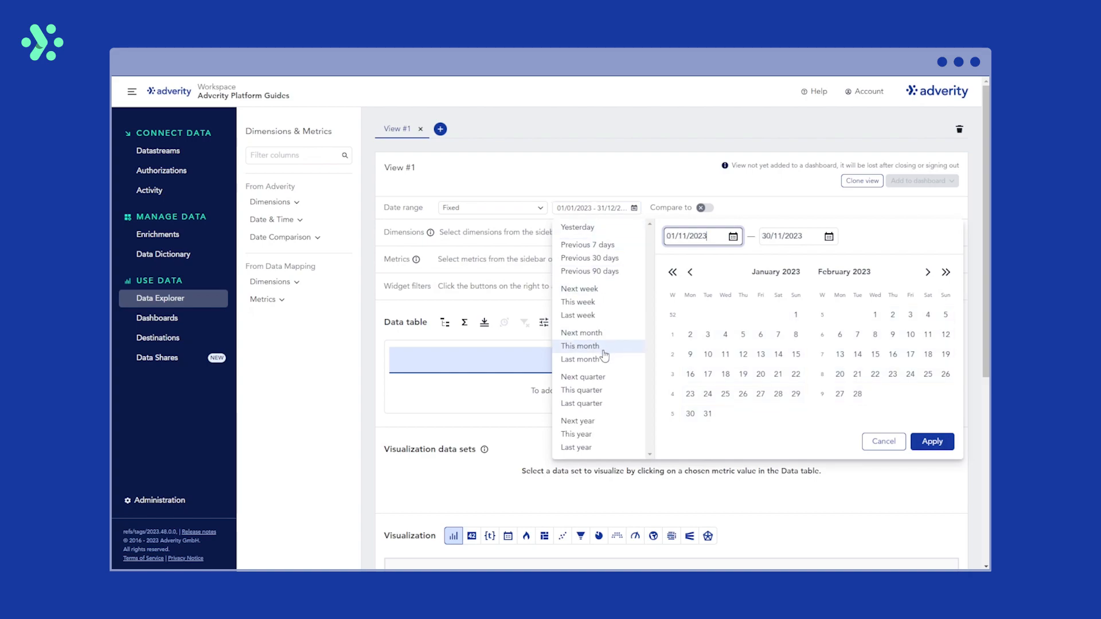
pyautogui.click(593, 435)
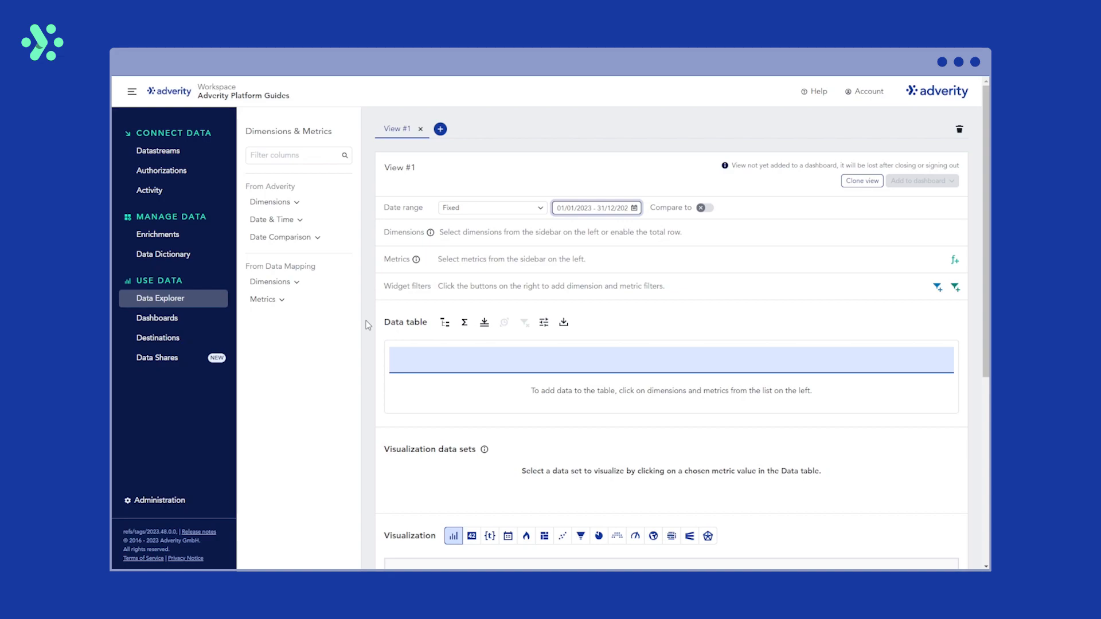
# Add the Monthly date and time dimension to the view.
pyautogui.click(299, 222)
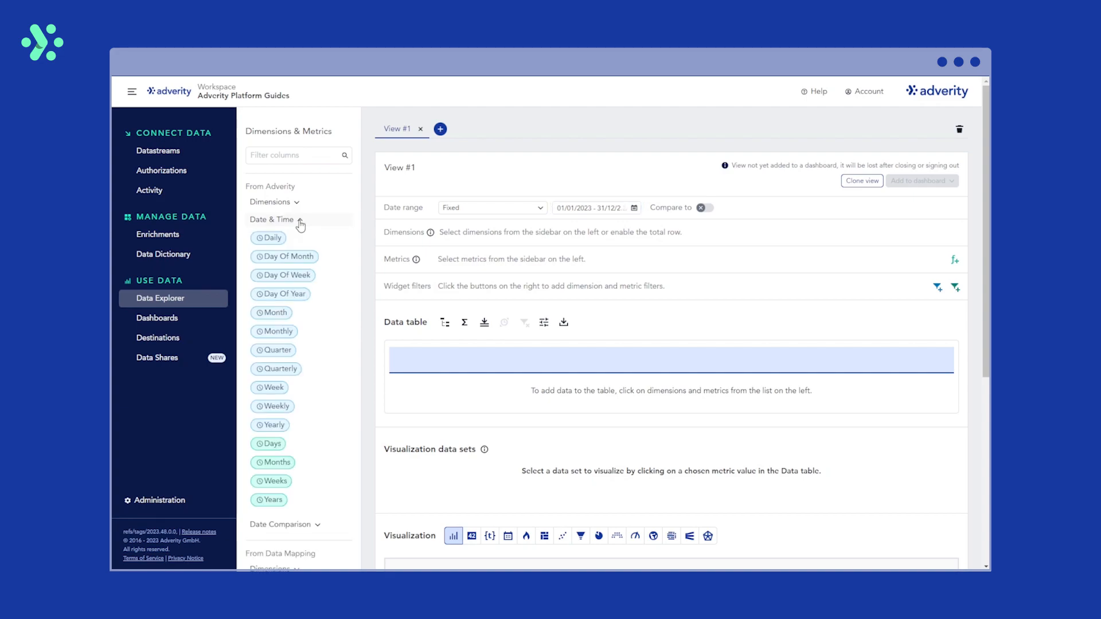
pyautogui.click(304, 334)
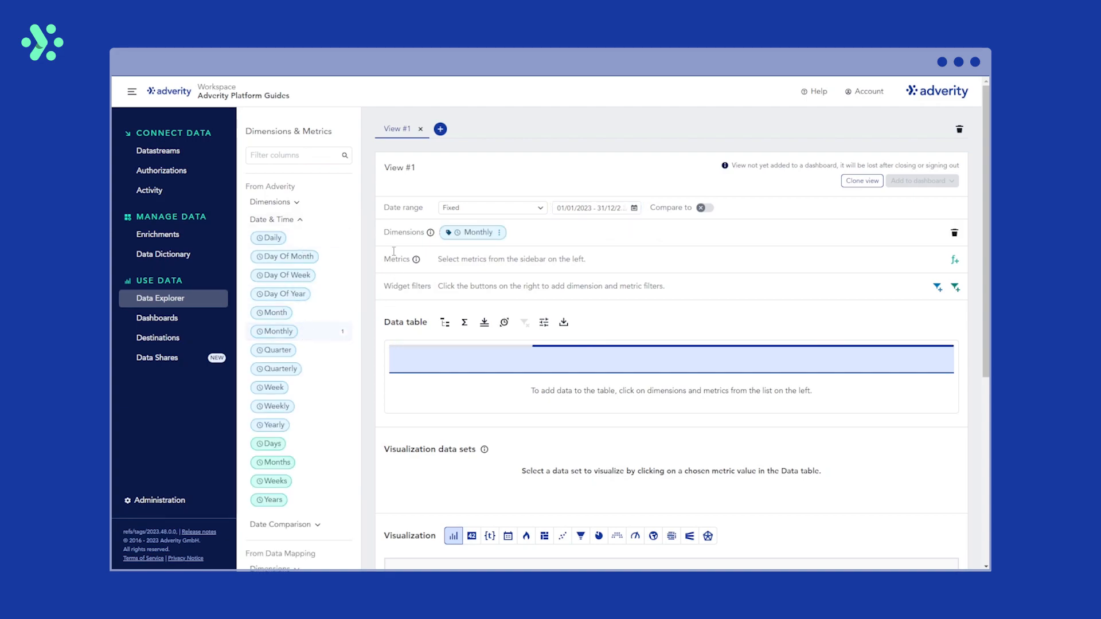
pyautogui.click(297, 222)
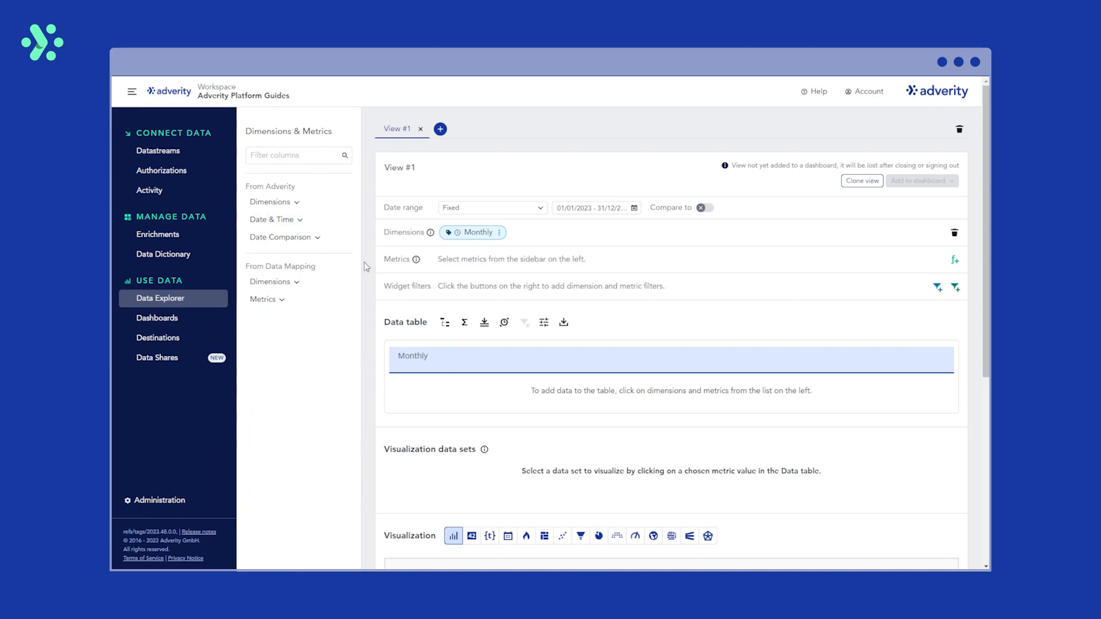
# Add the Clicks and Costs metrics from the data mapping to the view.
pyautogui.click(282, 301)
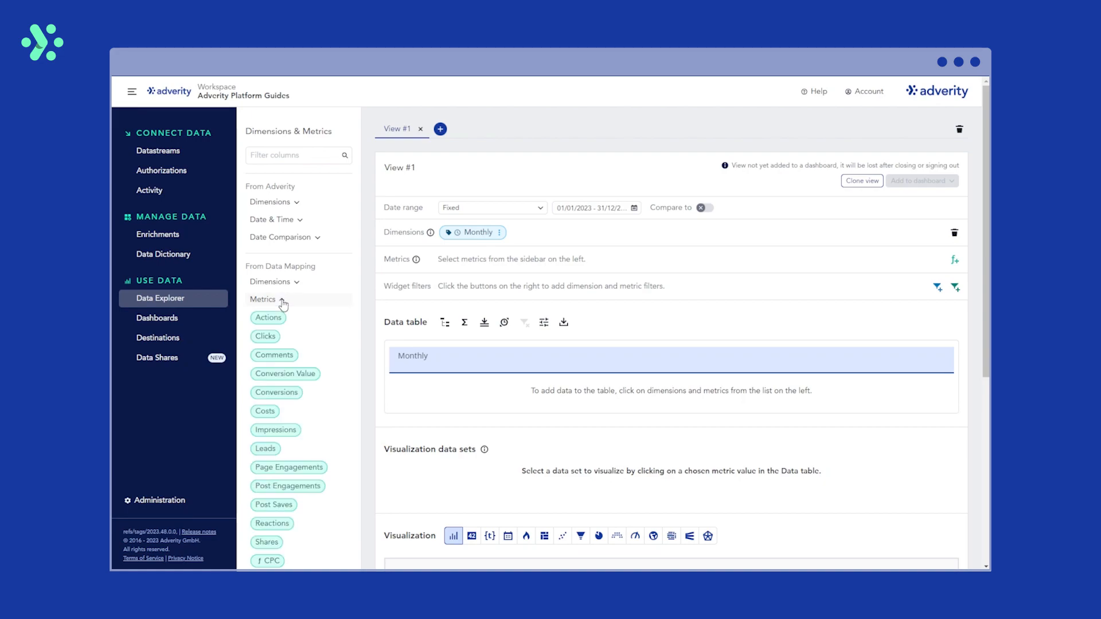
pyautogui.click(294, 338)
pyautogui.click(292, 412)
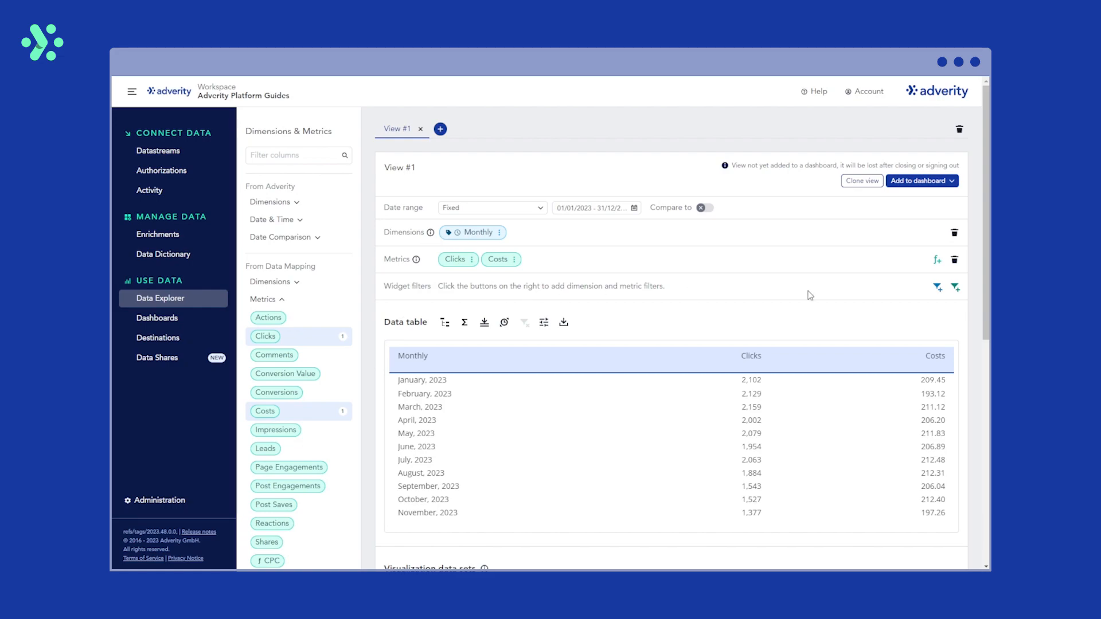
# Apply a dimension filter that limits the Datasource to Google Ads.
pyautogui.click(937, 288)
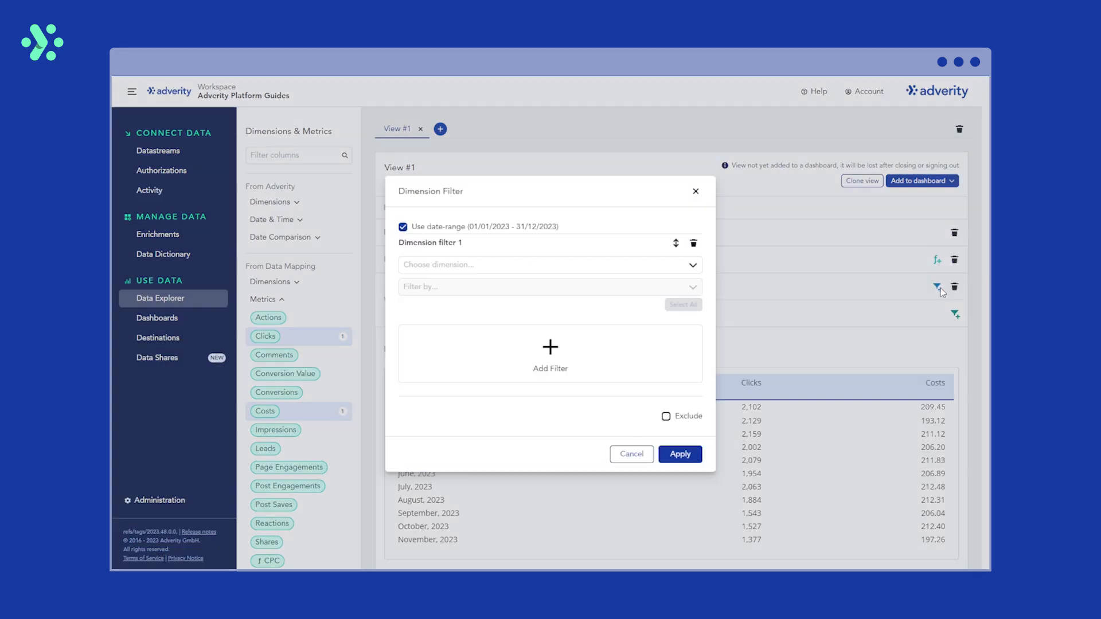
pyautogui.click(455, 265)
pyautogui.write('data')
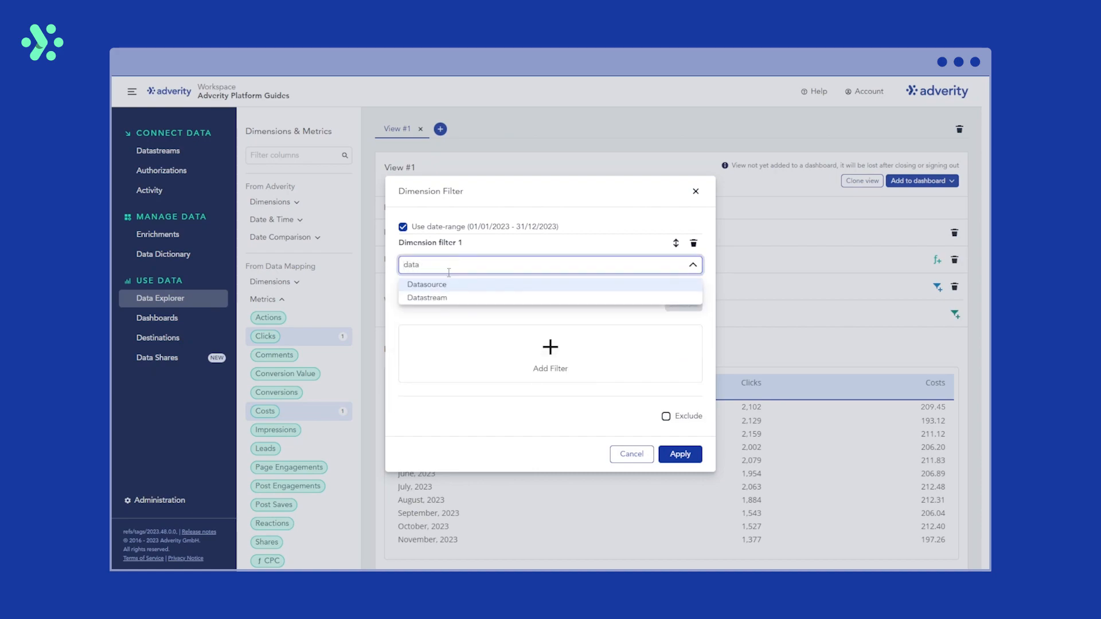
pyautogui.click(441, 285)
pyautogui.click(694, 288)
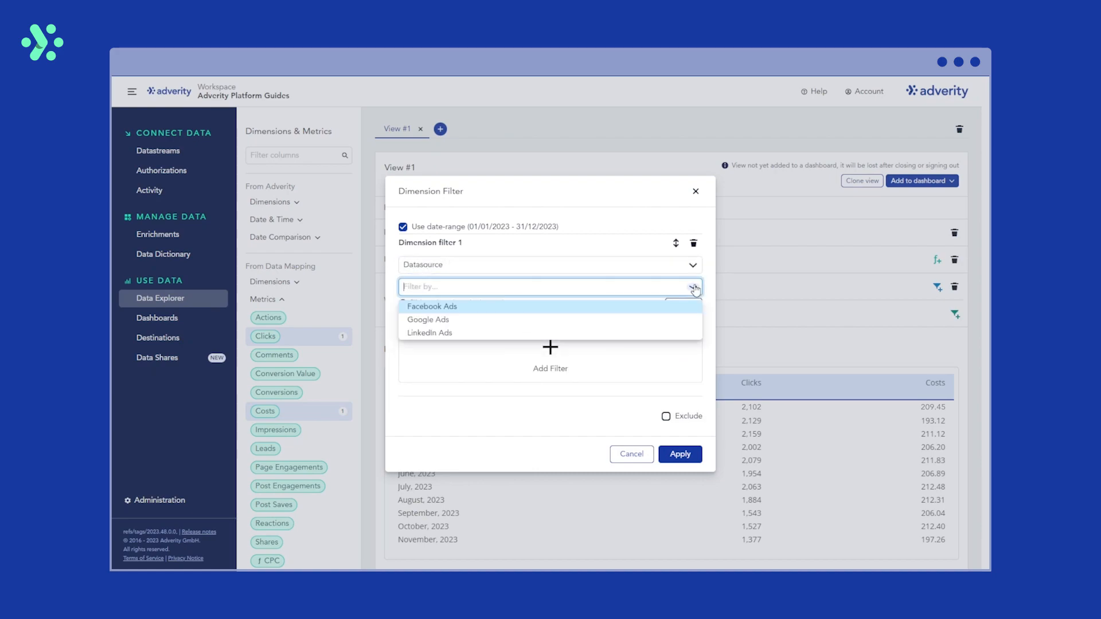
pyautogui.click(452, 320)
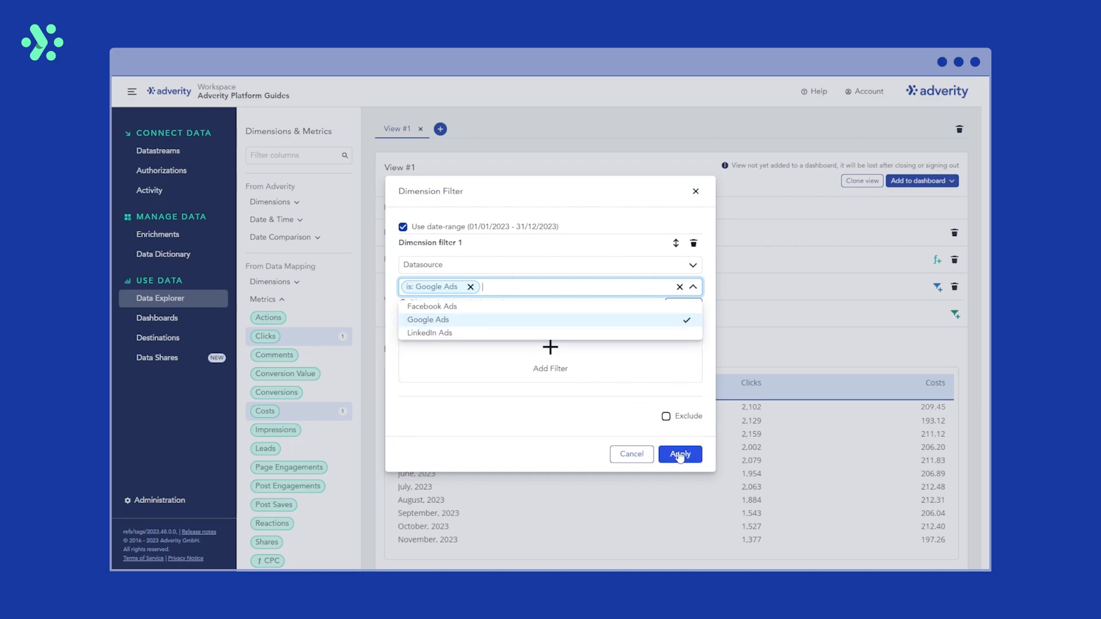
pyautogui.click(680, 454)
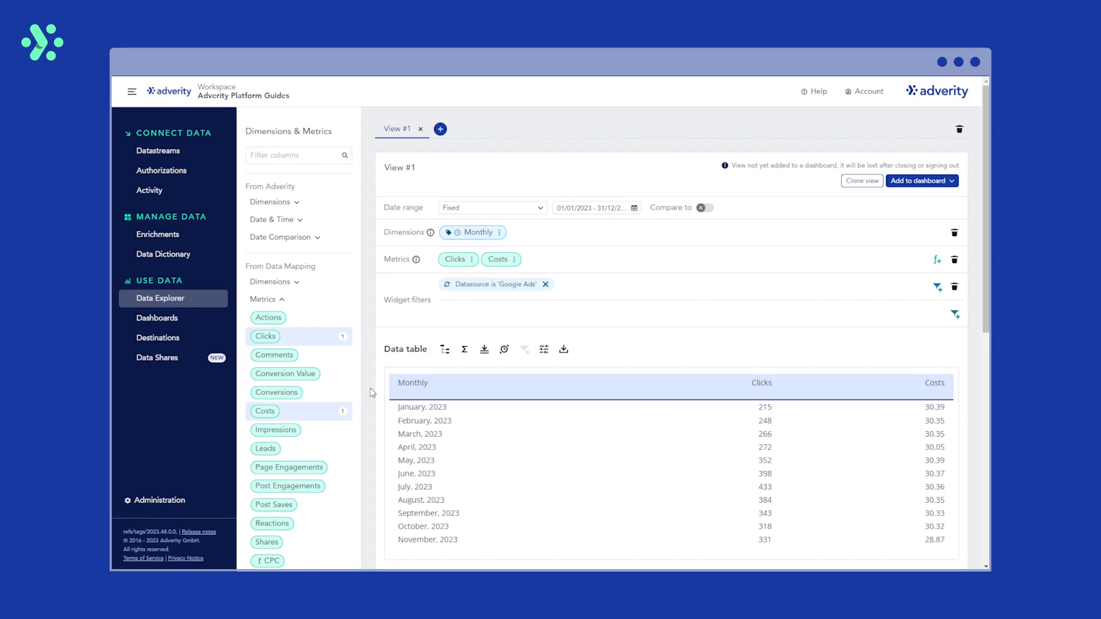
# Visualize the Clicks column by Monthly and set the chart type to a line.
pyautogui.click(763, 408)
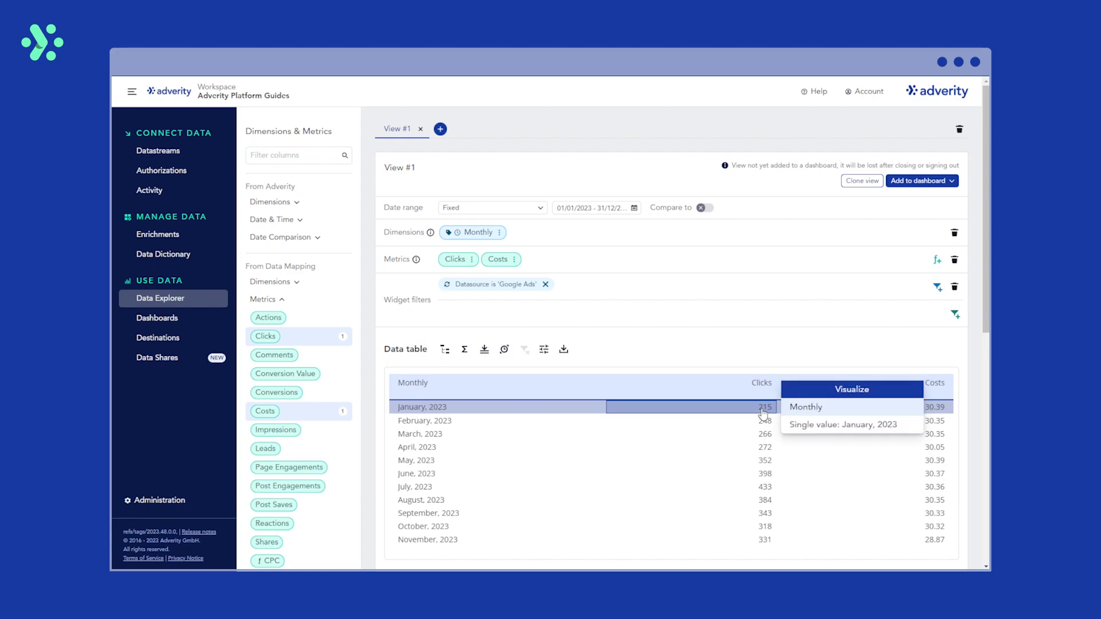
pyautogui.click(805, 408)
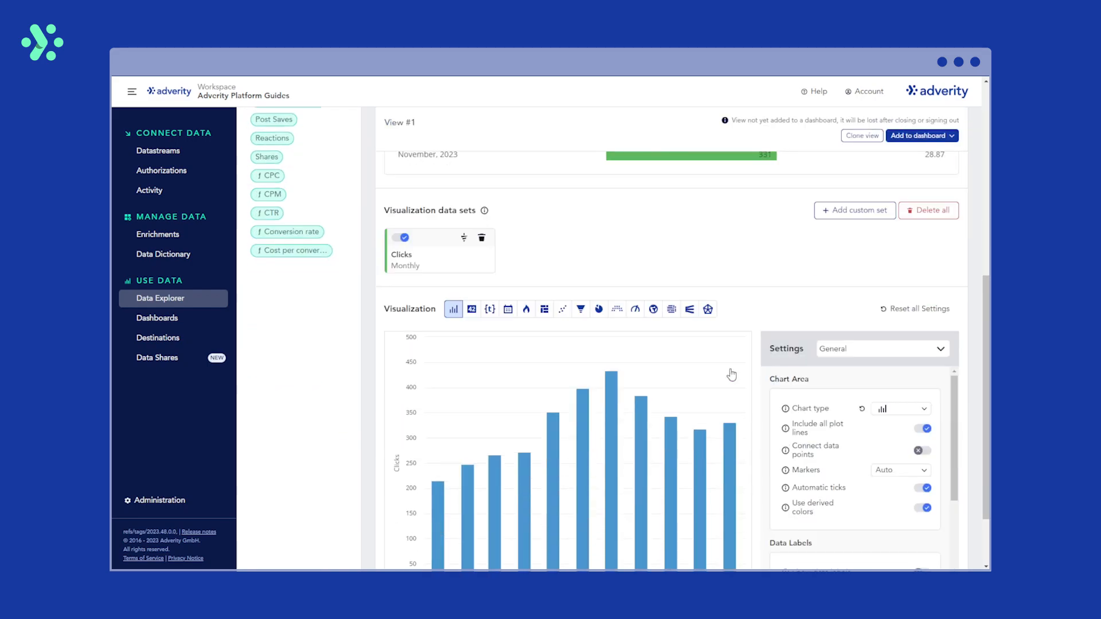
pyautogui.scroll(-1, 731, 375)
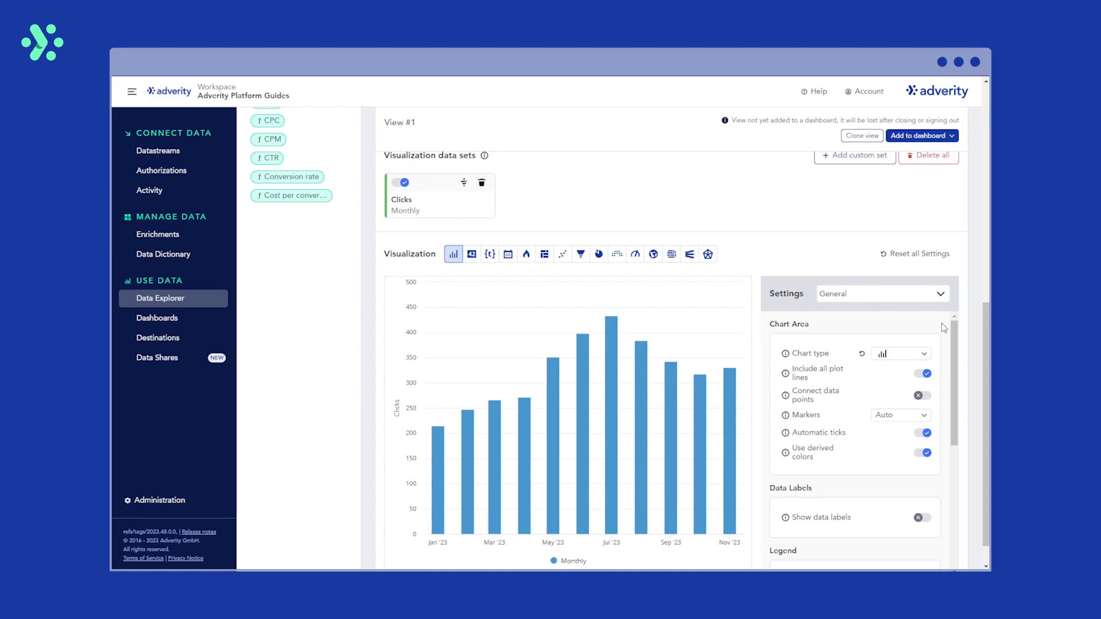
pyautogui.click(924, 355)
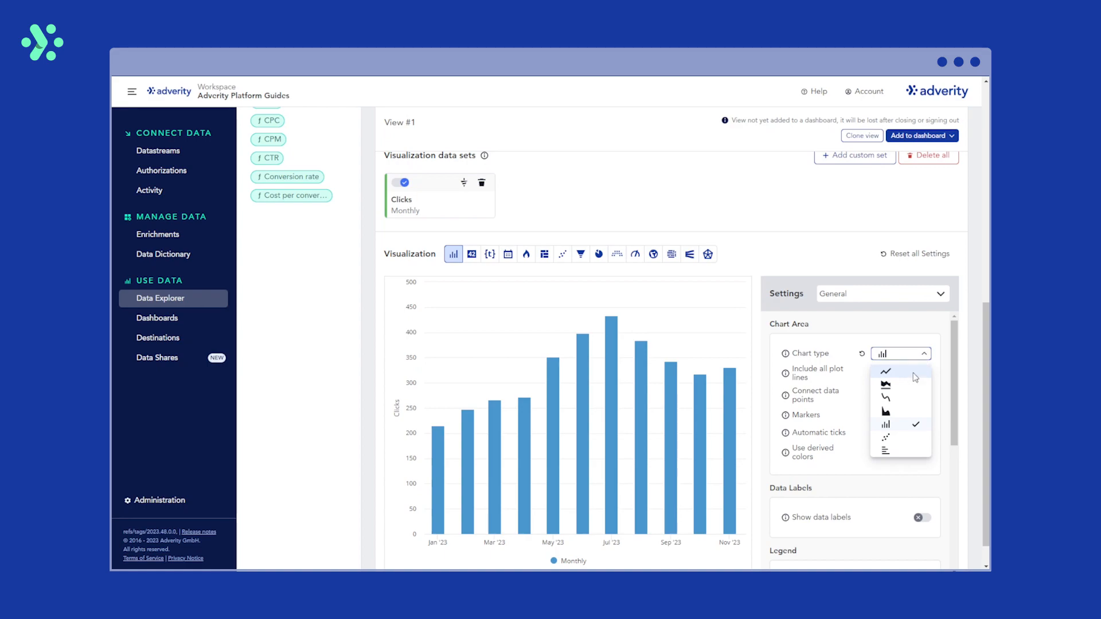
pyautogui.click(914, 374)
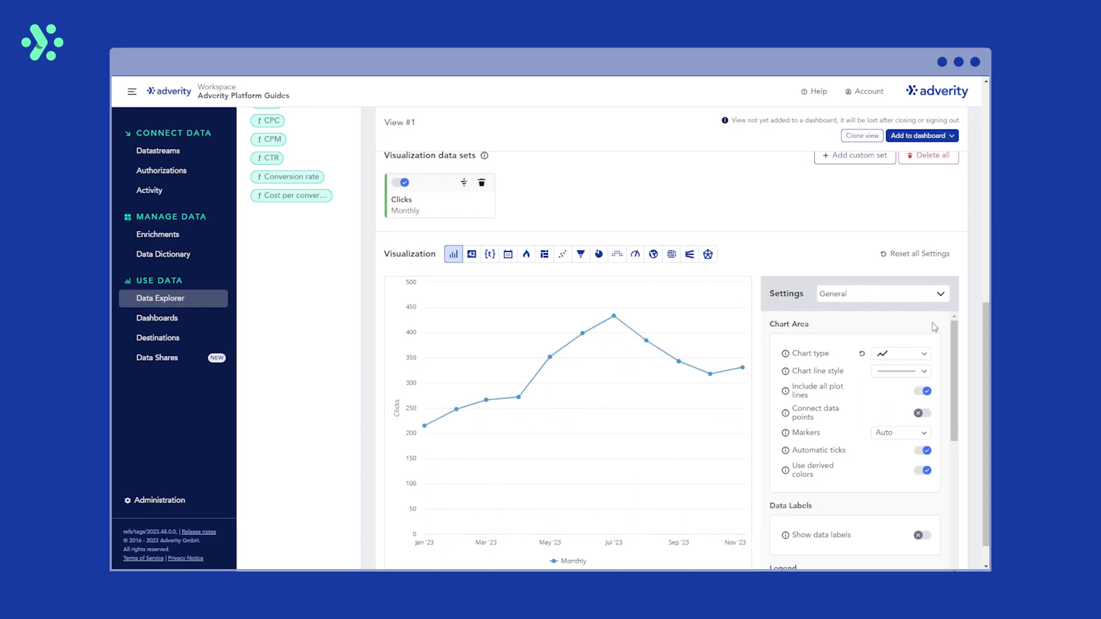
# Show the chart settings for the Monthly line series.
pyautogui.click(940, 294)
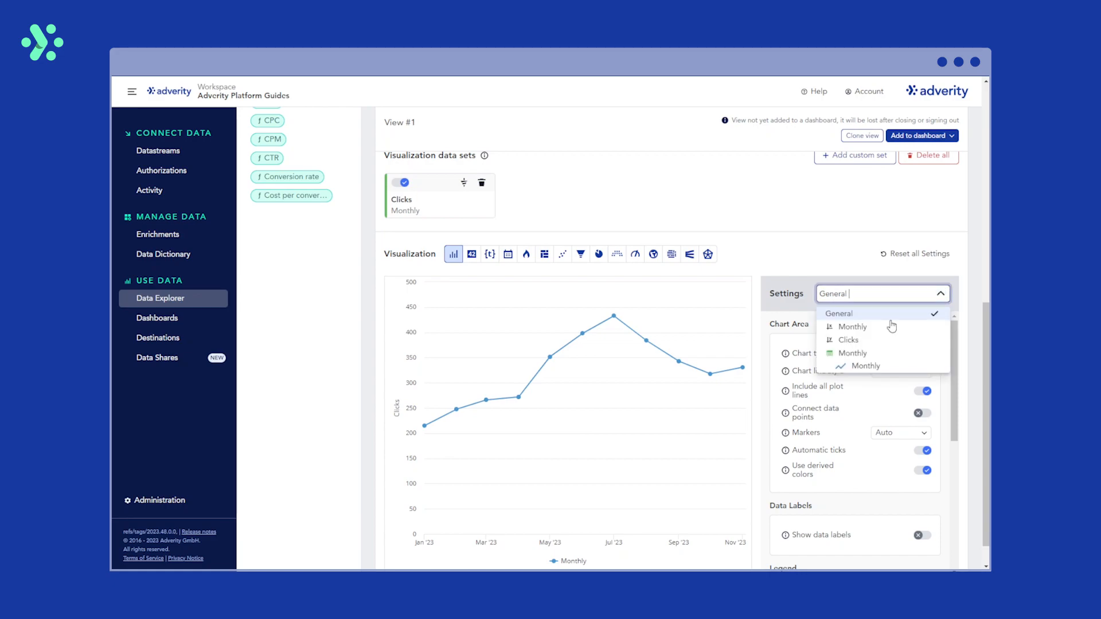
pyautogui.click(864, 366)
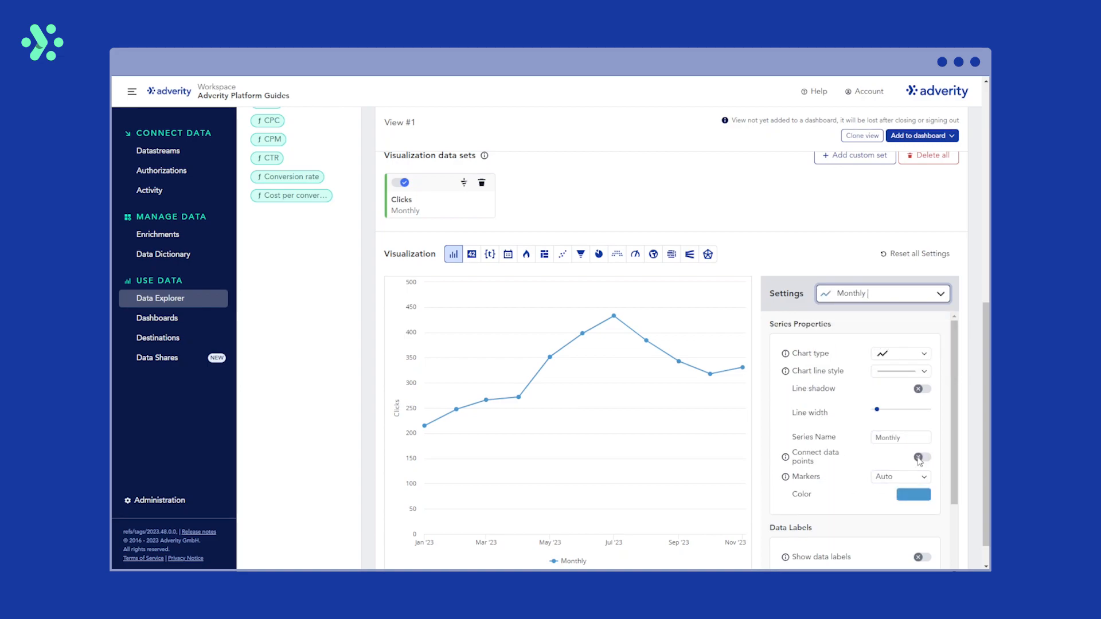
pyautogui.click(937, 323)
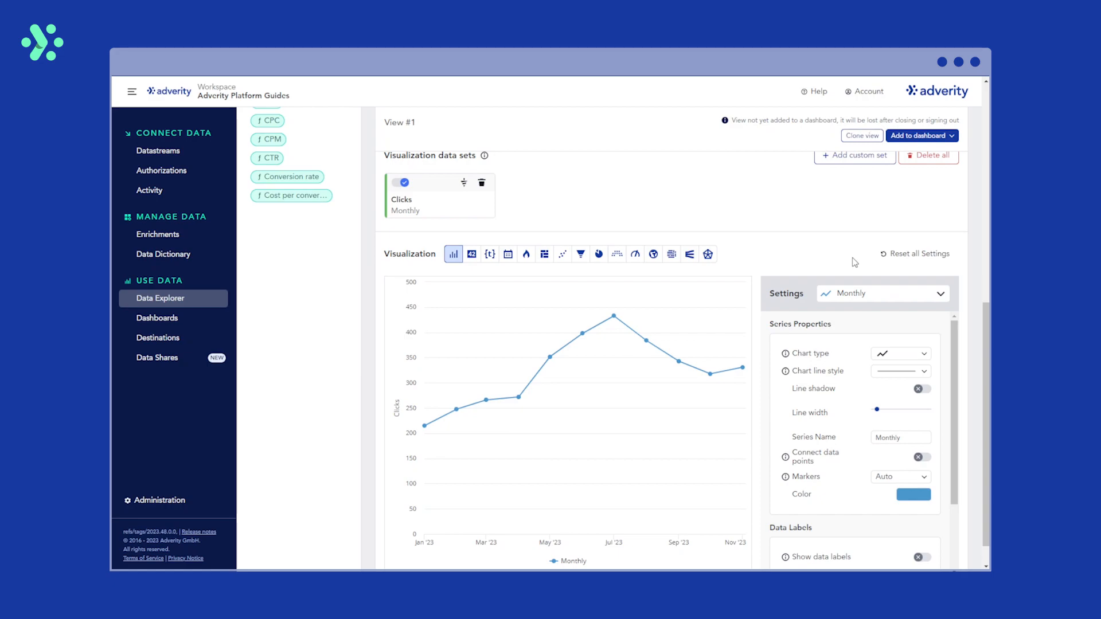
# Add the Costs column, visualized by Monthly, to the line chart as a second data set.
pyautogui.scroll(5, 855, 263)
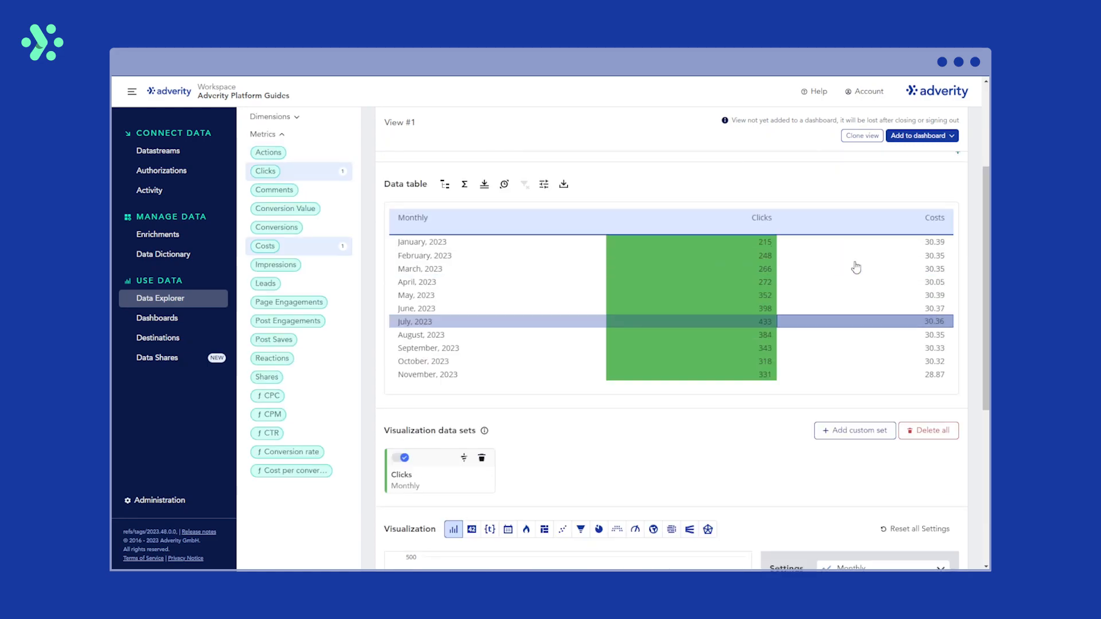
pyautogui.click(919, 245)
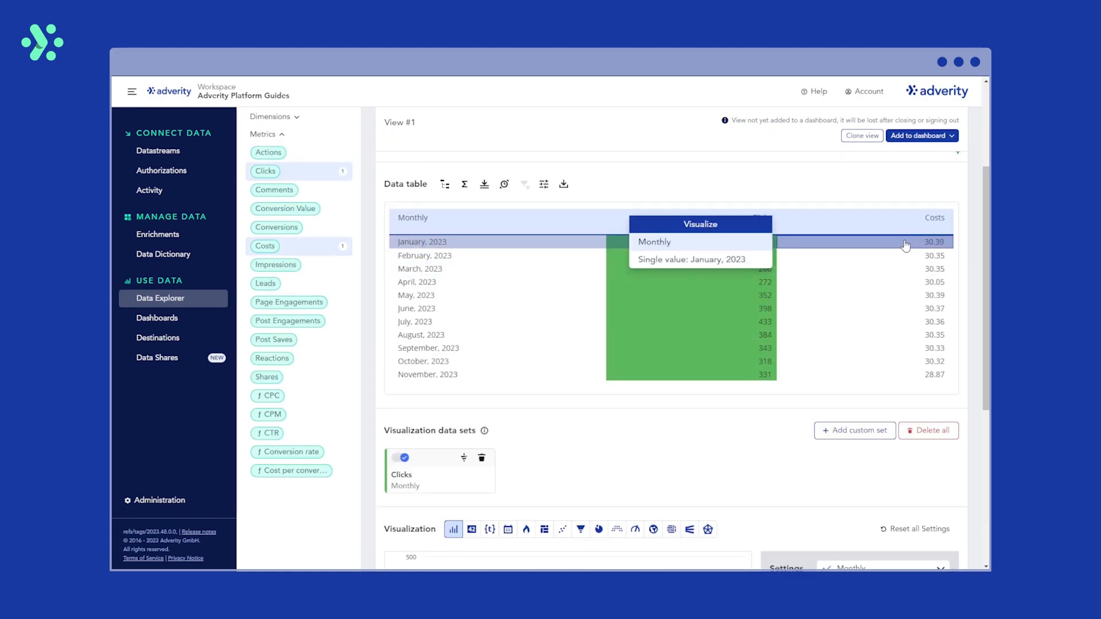
pyautogui.click(657, 243)
pyautogui.scroll(-4, 754, 402)
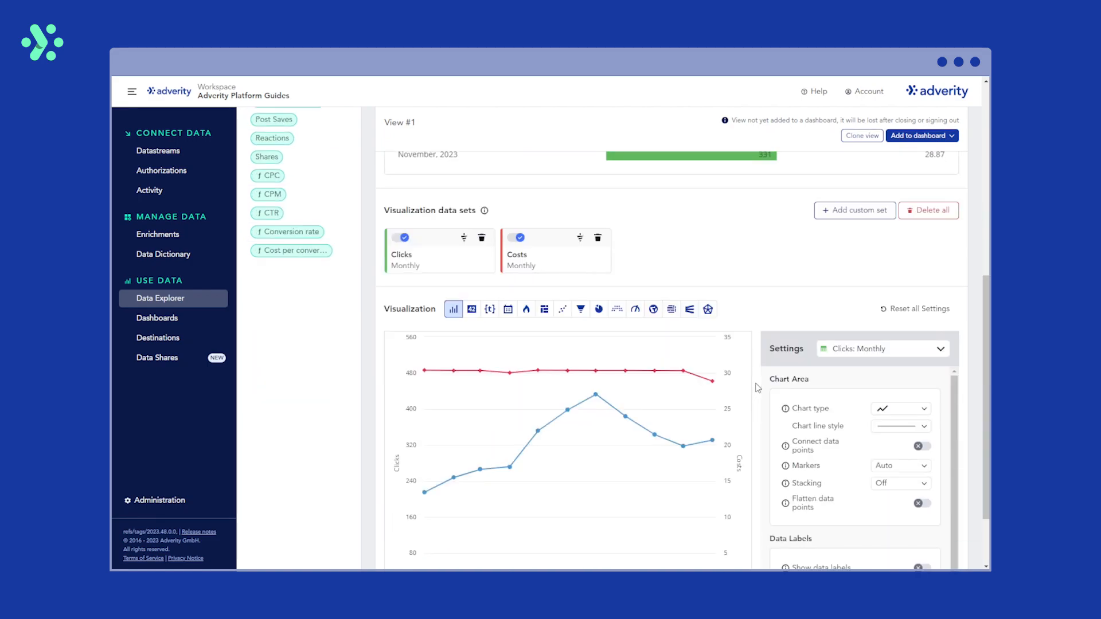
pyautogui.scroll(-1, 758, 388)
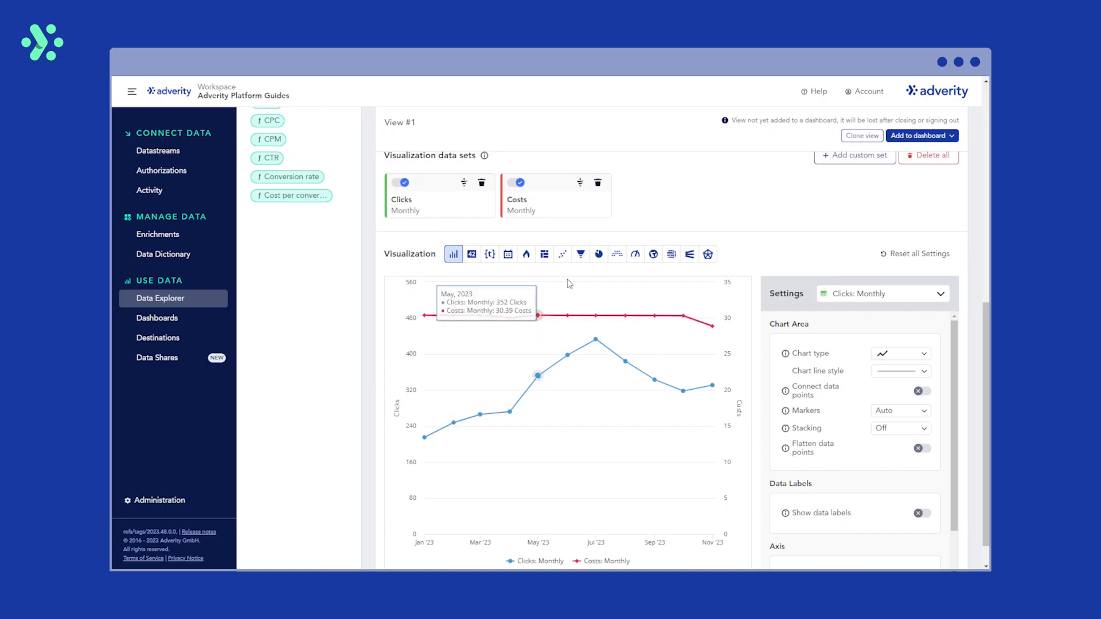
pyautogui.scroll(1, 816, 264)
pyautogui.scroll(7, 815, 264)
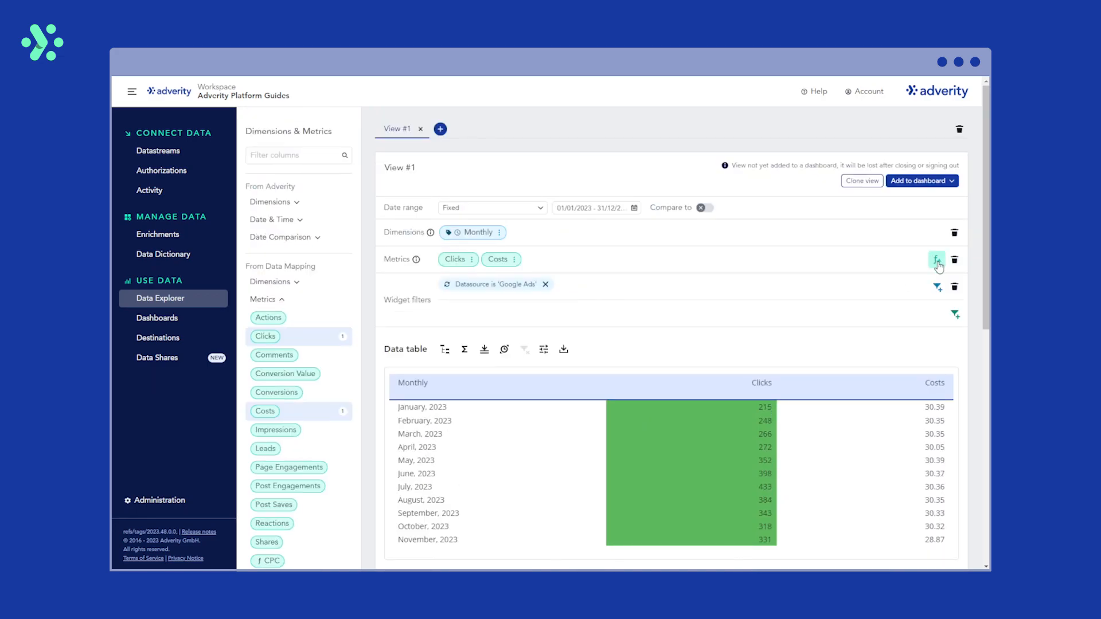
pyautogui.click(934, 260)
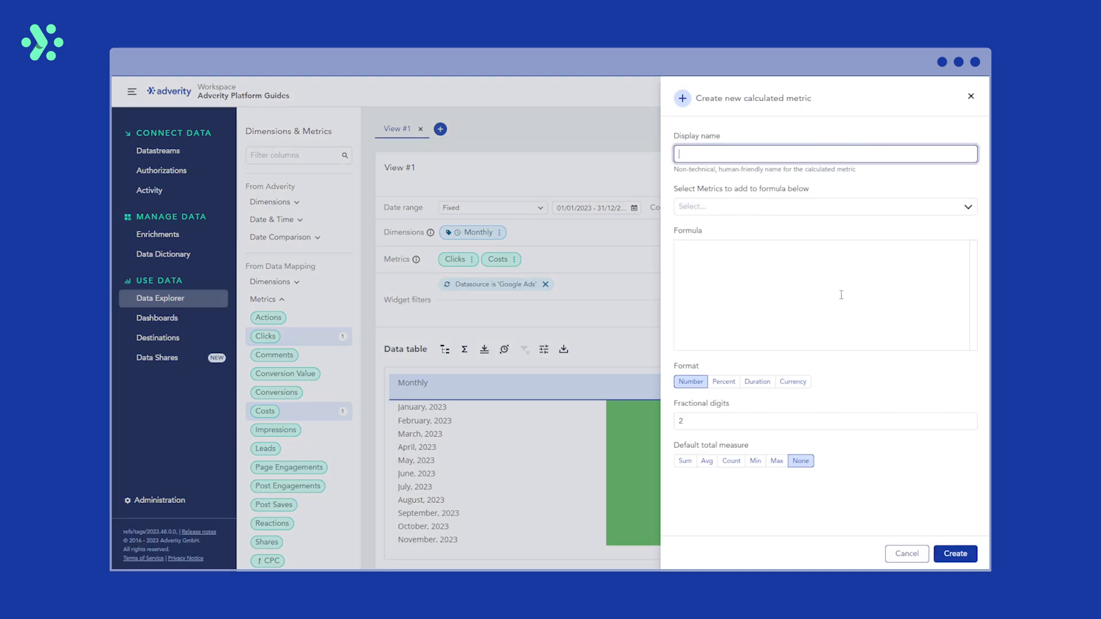
pyautogui.click(908, 553)
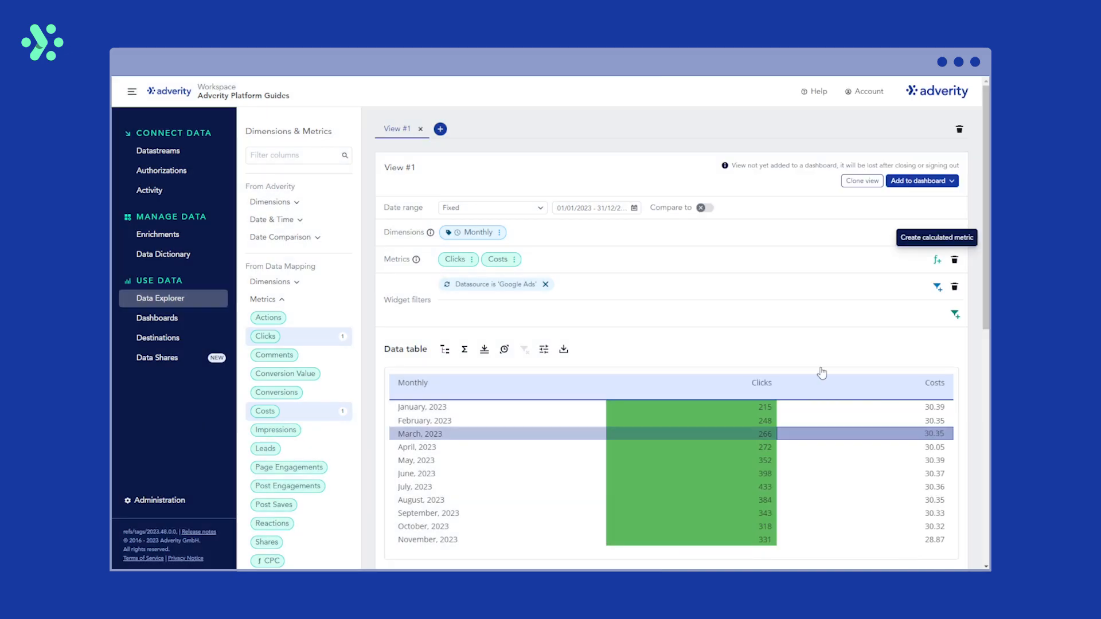
# Add the calculated metric CPC to the data table and visualize it by Monthly.
pyautogui.scroll(-2, 308, 371)
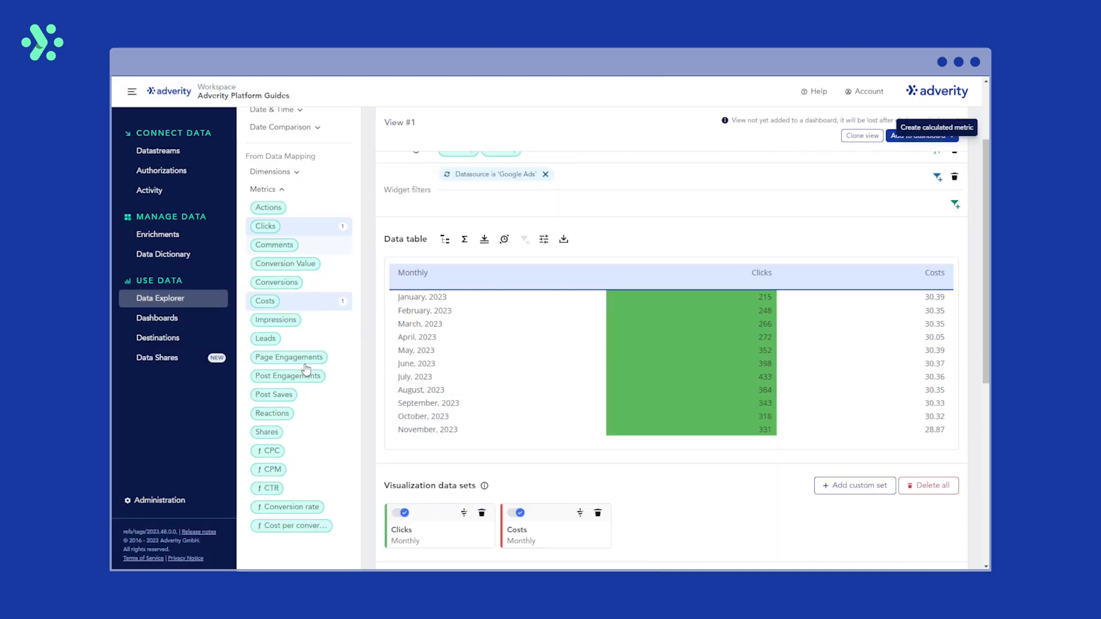
pyautogui.click(290, 453)
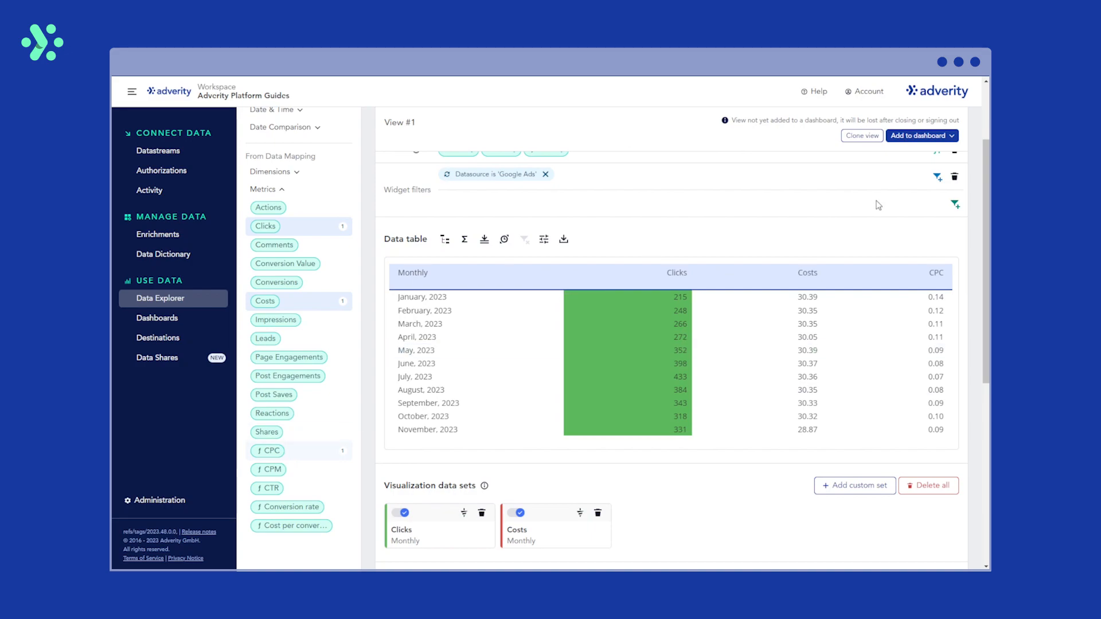
pyautogui.click(930, 299)
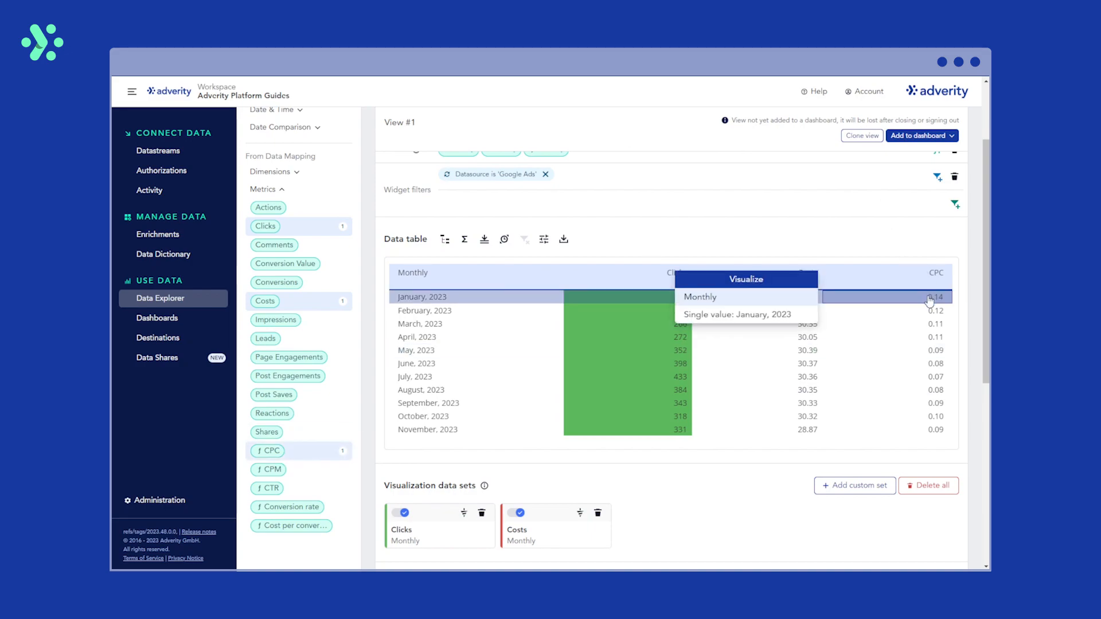
pyautogui.click(745, 298)
pyautogui.scroll(-5, 701, 195)
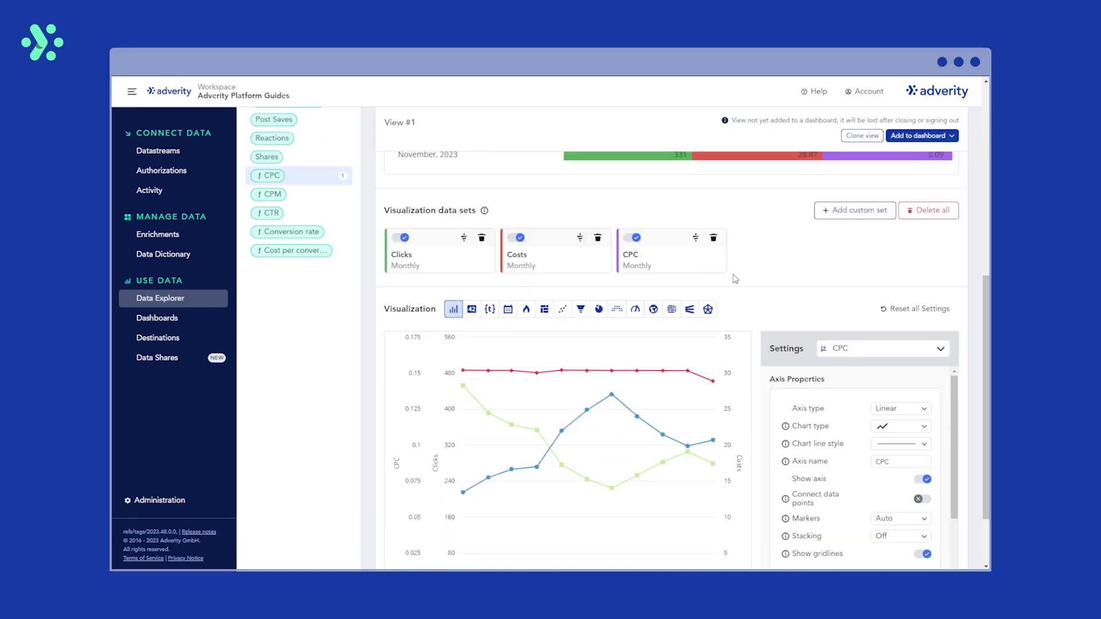
# Delete the Costs and Clicks visualization data sets so the chart contains only CPC.
pyautogui.click(597, 237)
pyautogui.click(482, 237)
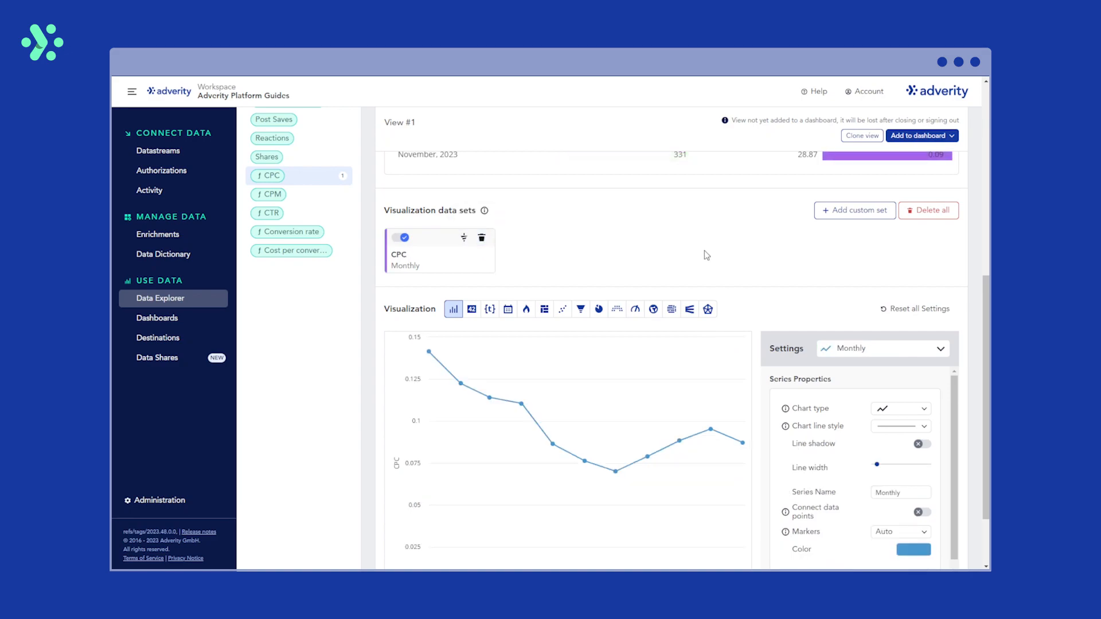
pyautogui.scroll(-1, 705, 253)
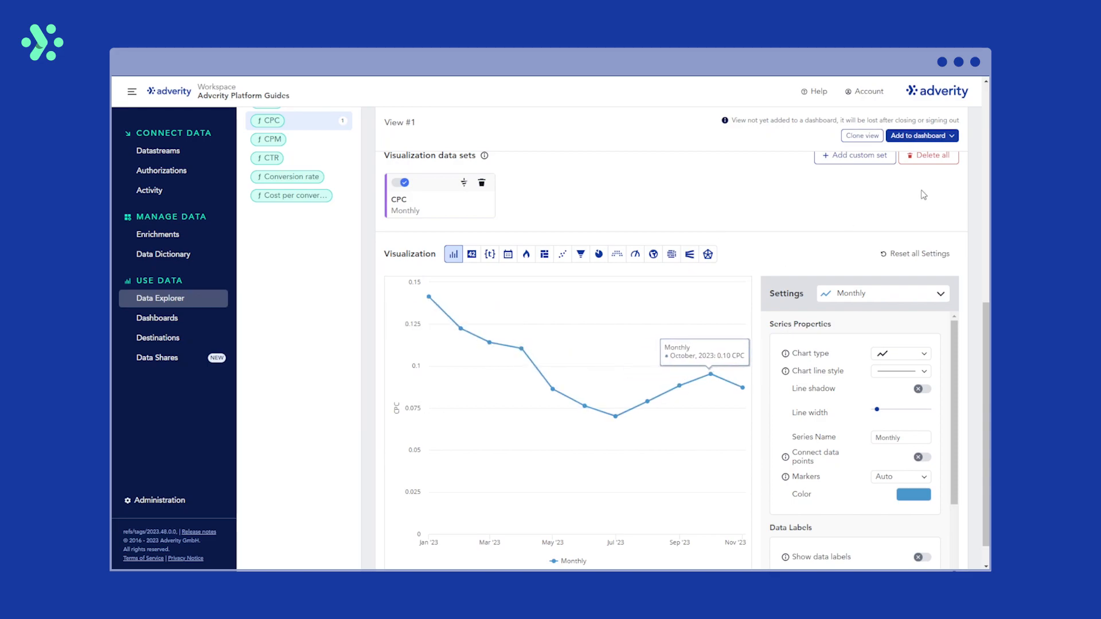
# Add the CPC chart as a visualization named "Google Ads | CPC | By month | This year" to a new private dashboard called "My Dashboard".
pyautogui.click(946, 137)
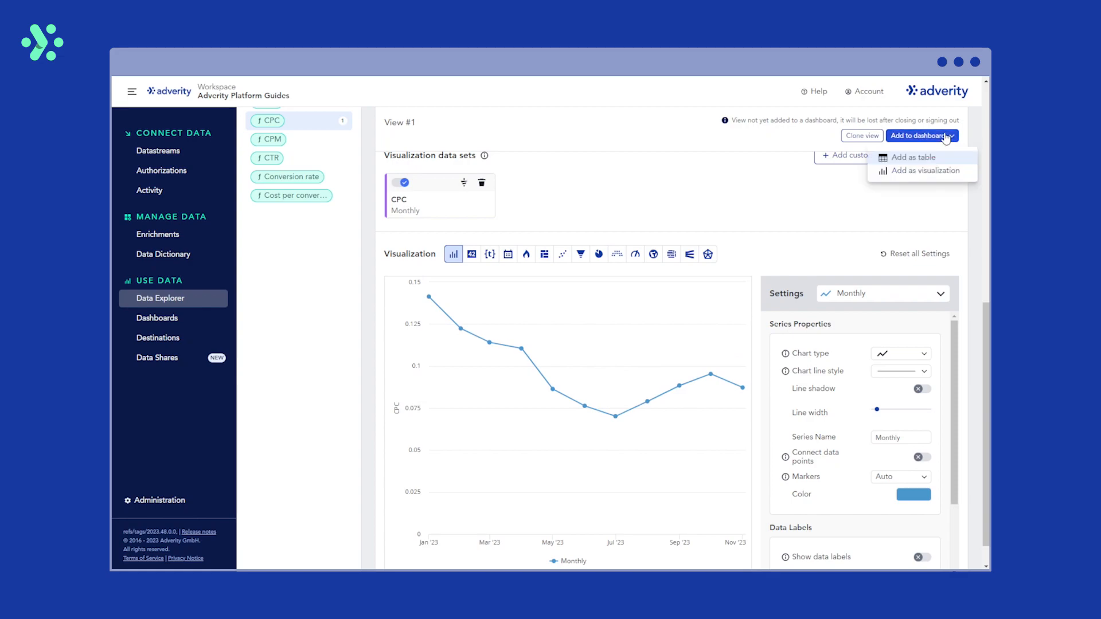
pyautogui.click(929, 171)
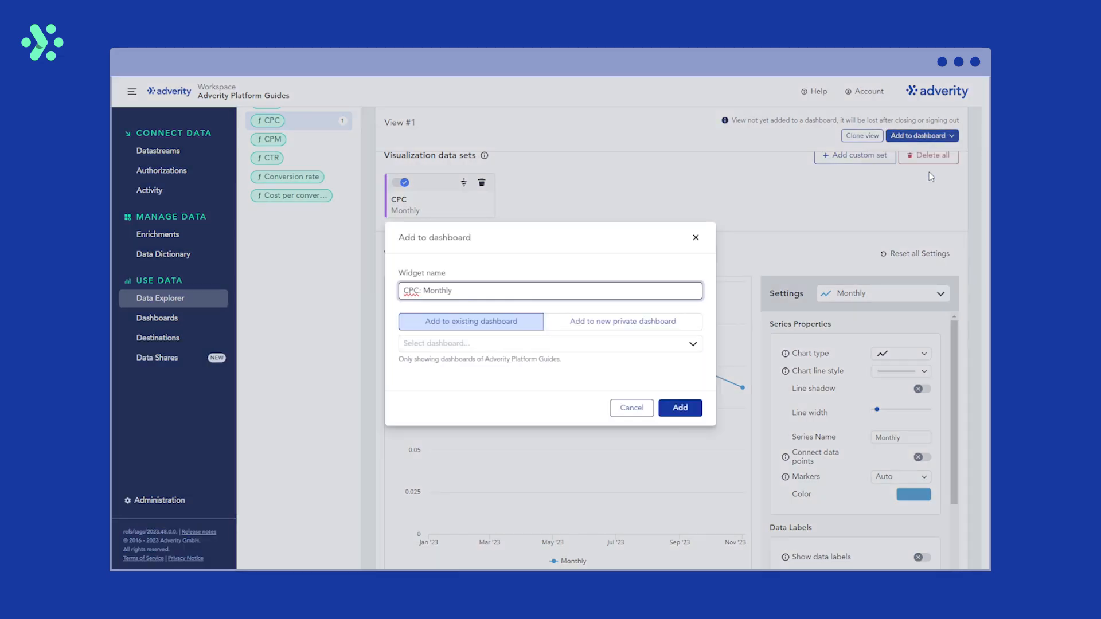
pyautogui.tripleClick(454, 294)
pyautogui.write('Google Ads | CPC | By month | This year')
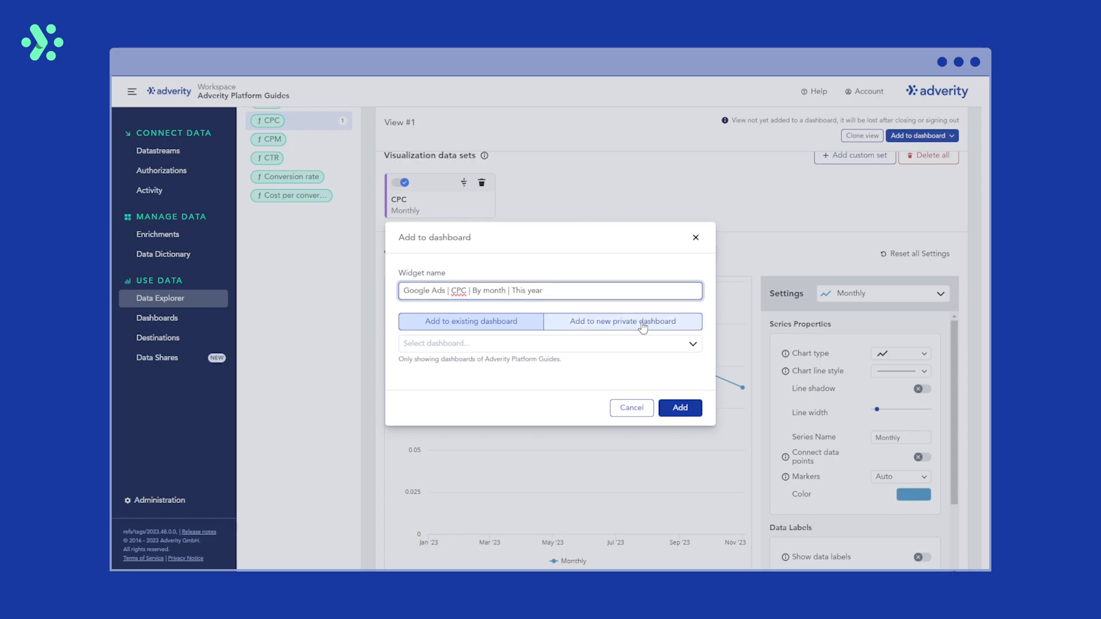
pyautogui.click(581, 324)
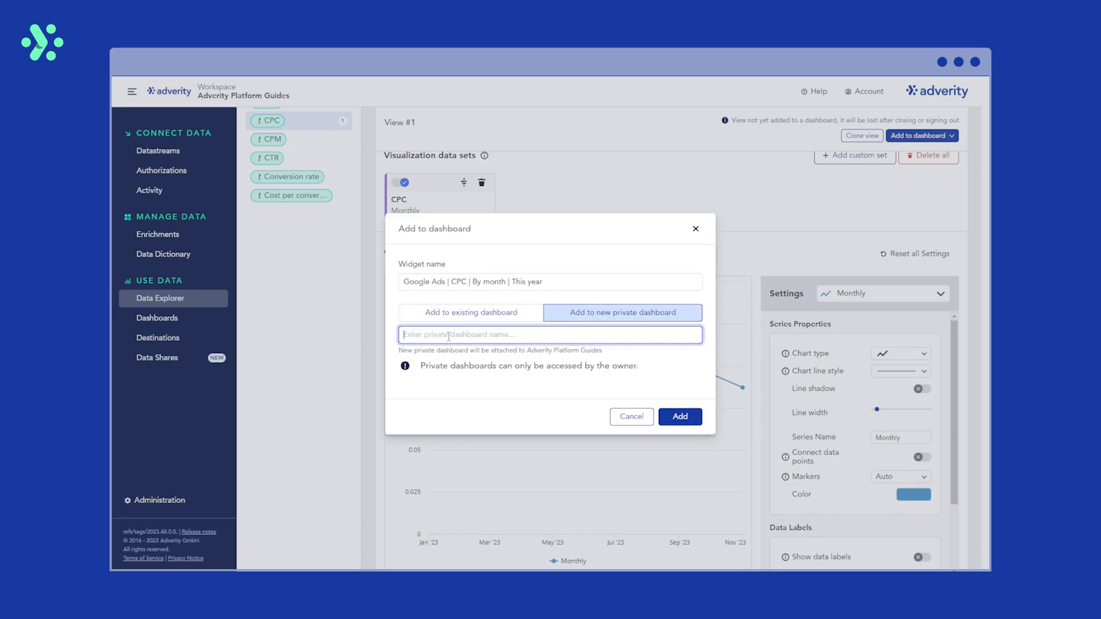
pyautogui.write('My Dashboard')
pyautogui.click(674, 418)
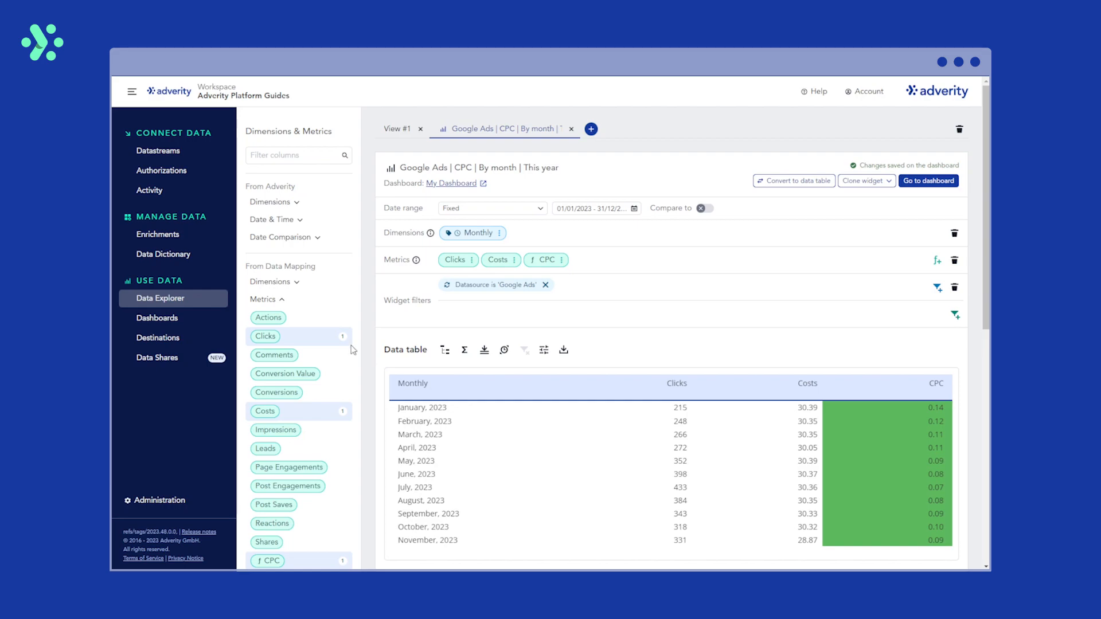
# Open My Dashboard from the list of private dashboards.
pyautogui.click(148, 324)
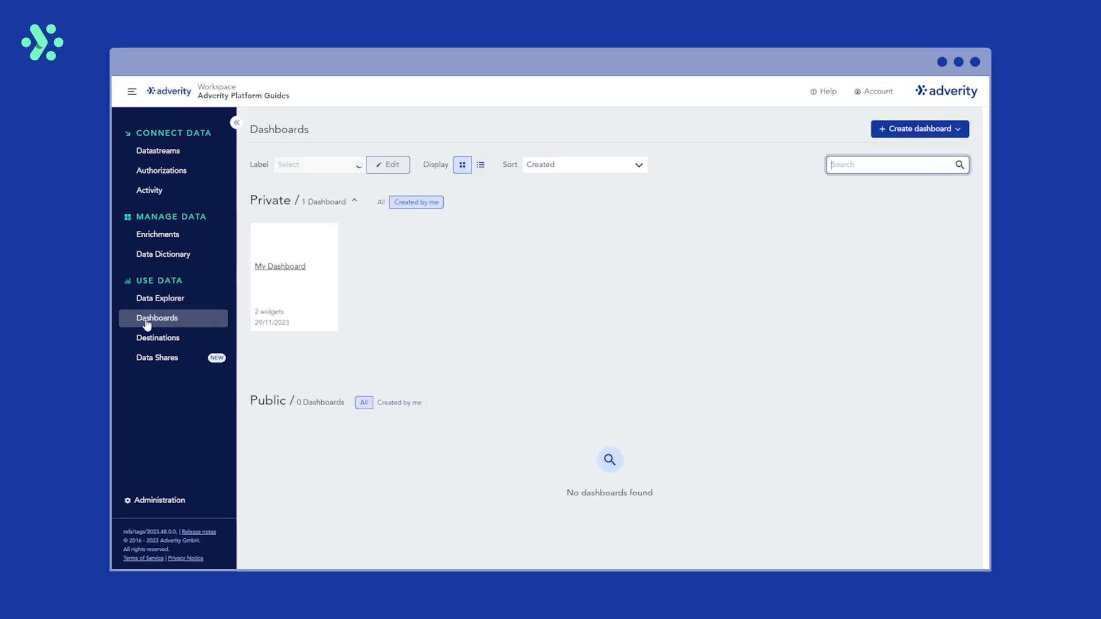
pyautogui.click(281, 267)
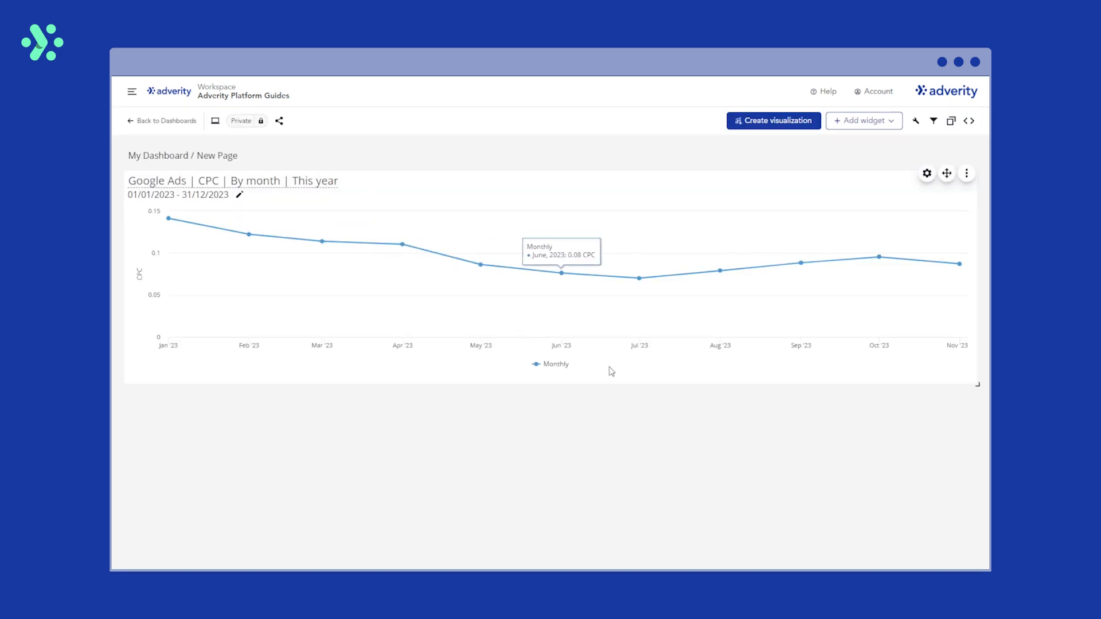
pyautogui.click(917, 121)
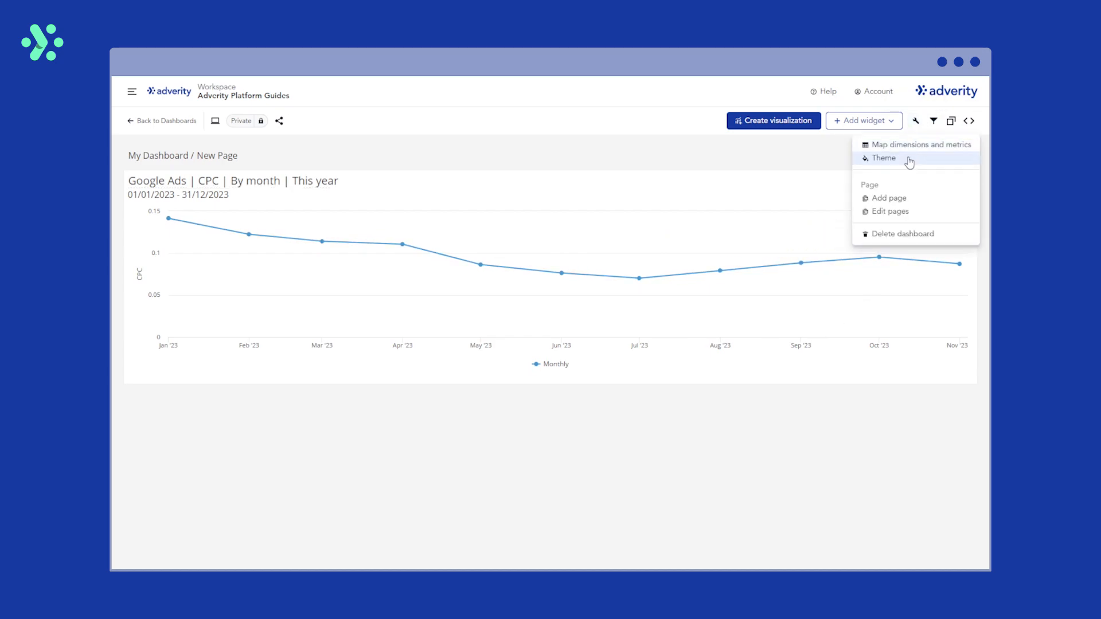
pyautogui.click(826, 170)
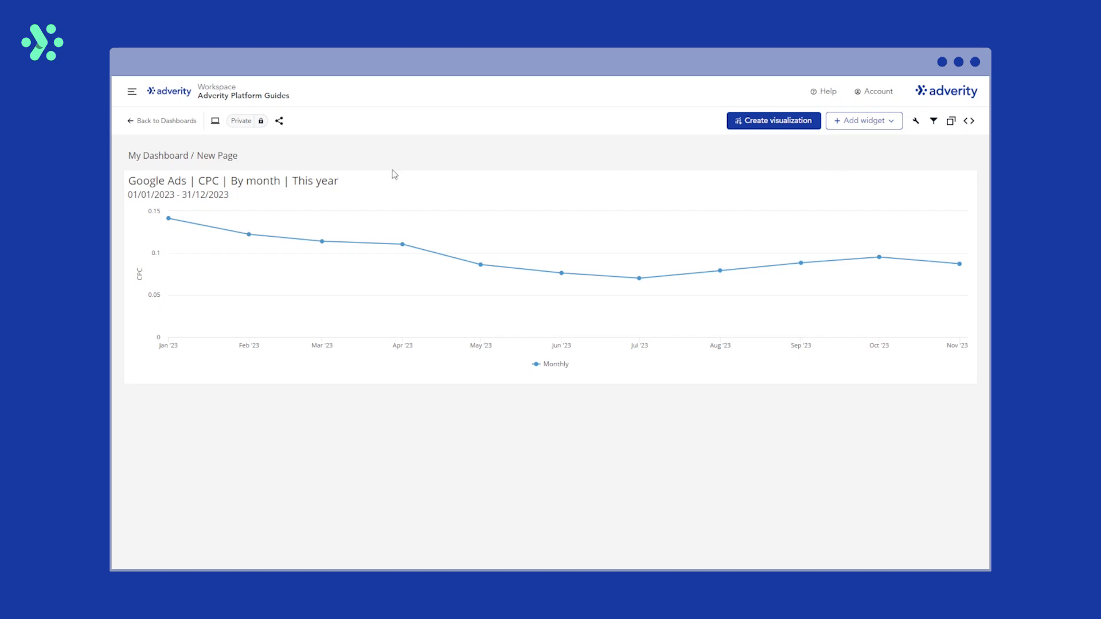
# Change the visibility of My Dashboard from private to public.
pyautogui.click(261, 123)
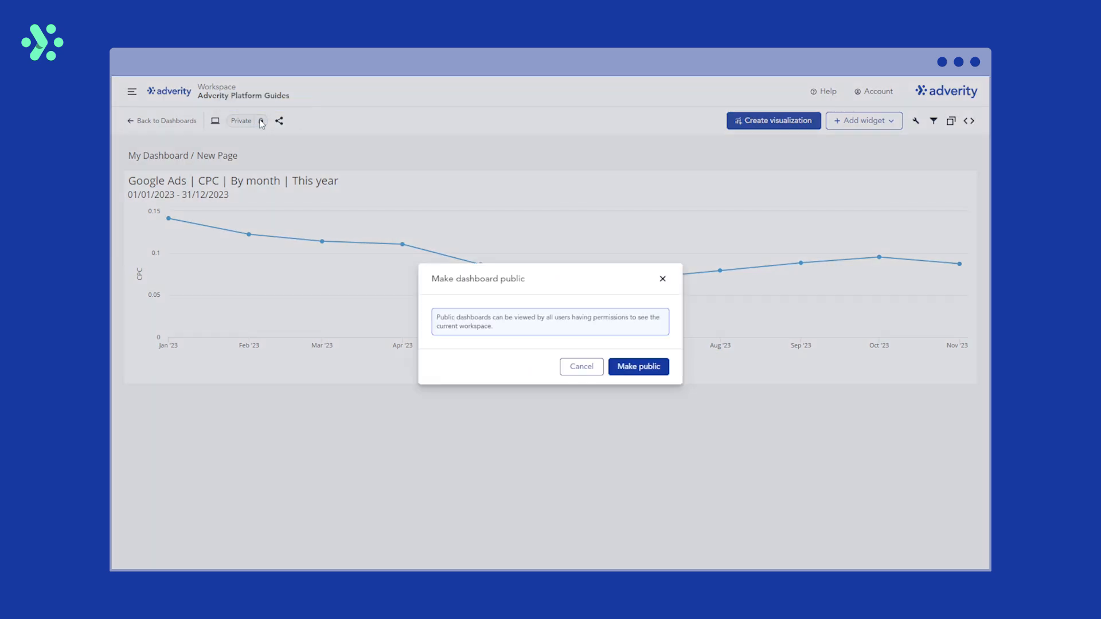
pyautogui.click(653, 367)
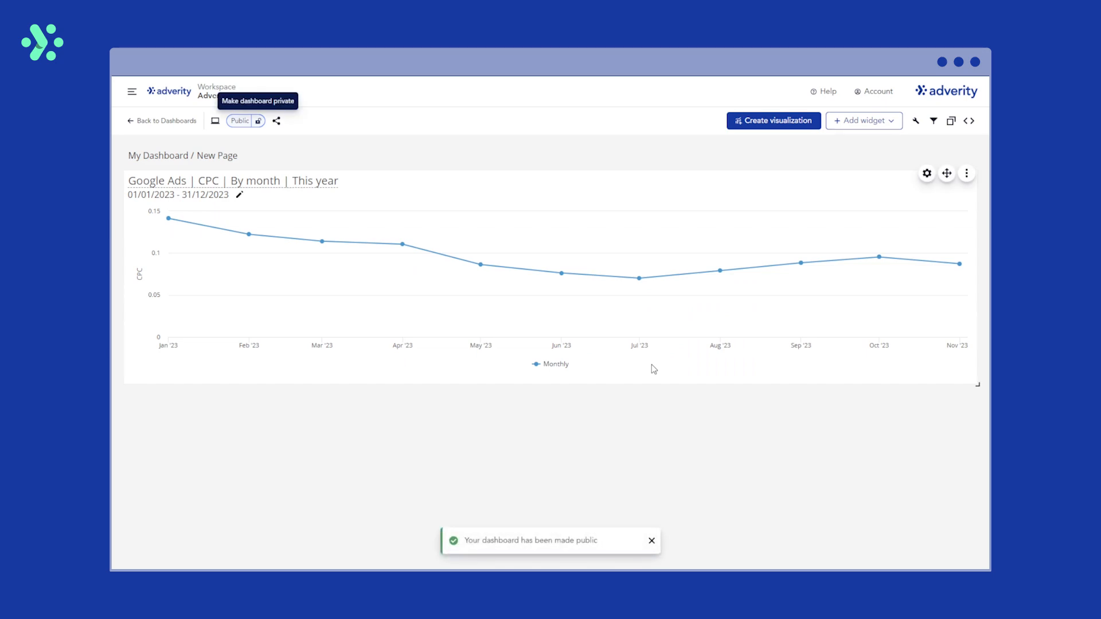